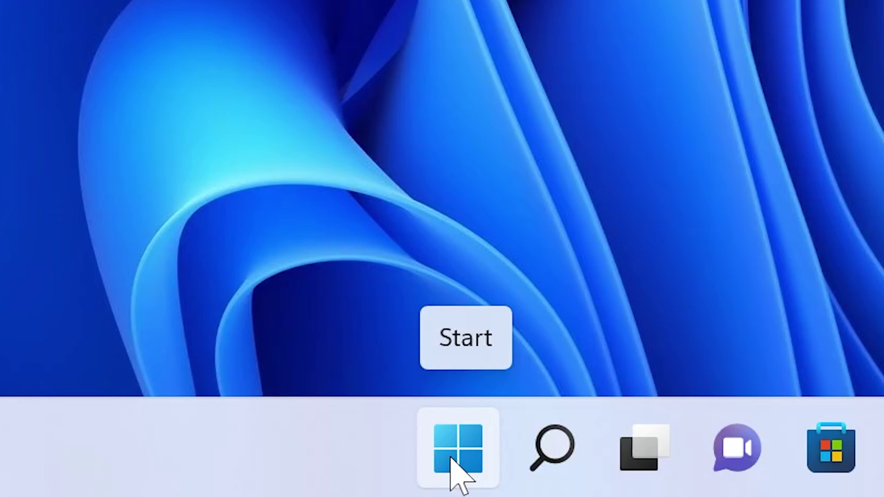
Step: Launch Settings from the Start button's right-click quick-link menu after briefly opening Start
left_click(341, 486)
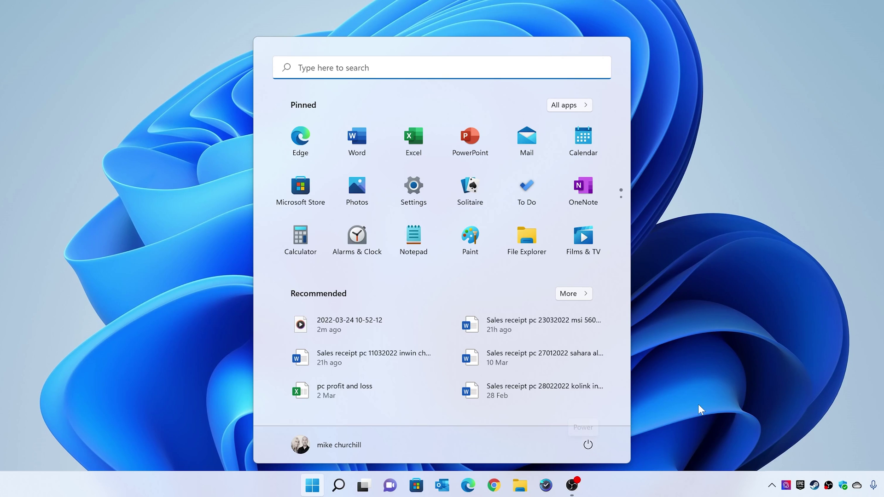
left_click(698, 404)
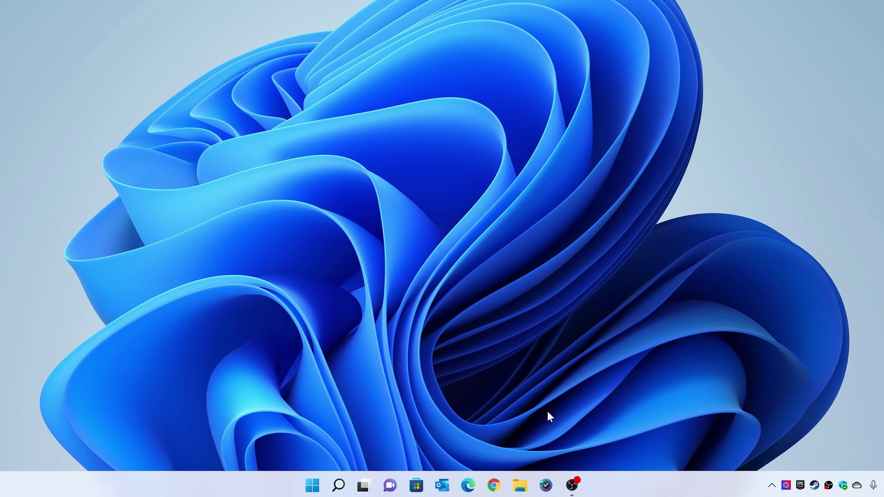
right_click(313, 485)
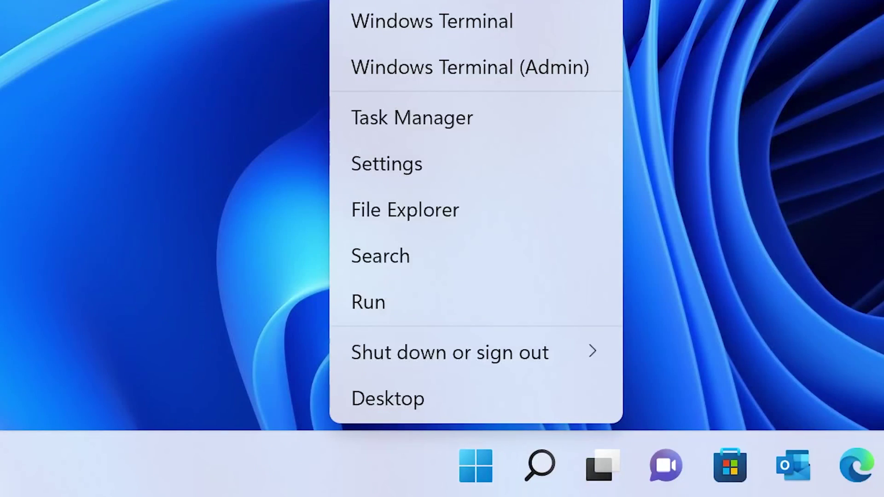
left_click(374, 162)
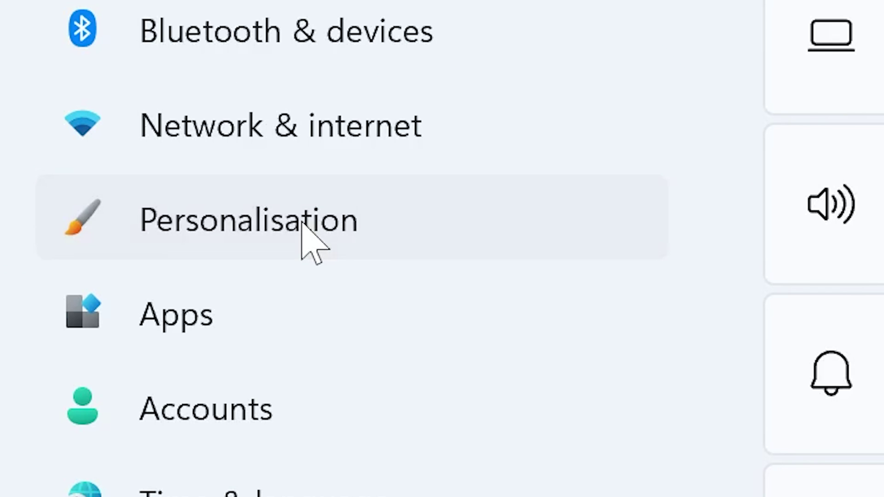
Step: Go to Personalisation and open its Start page
left_click(302, 223)
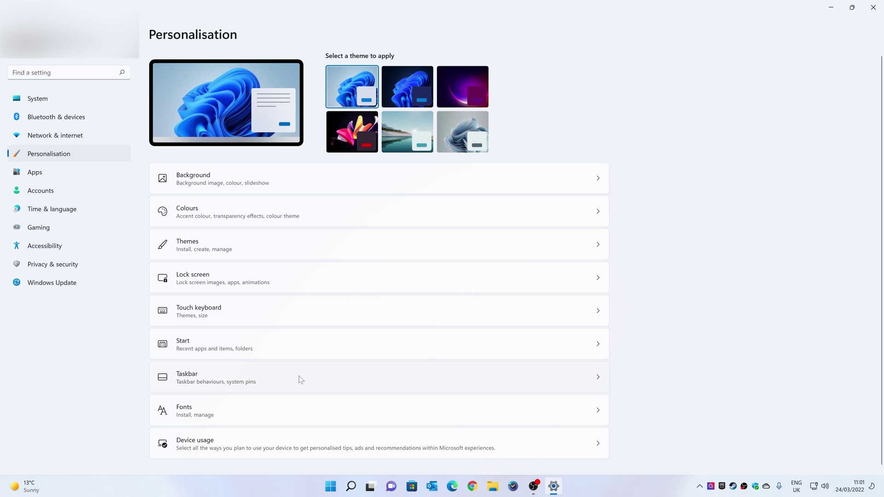
left_click(266, 350)
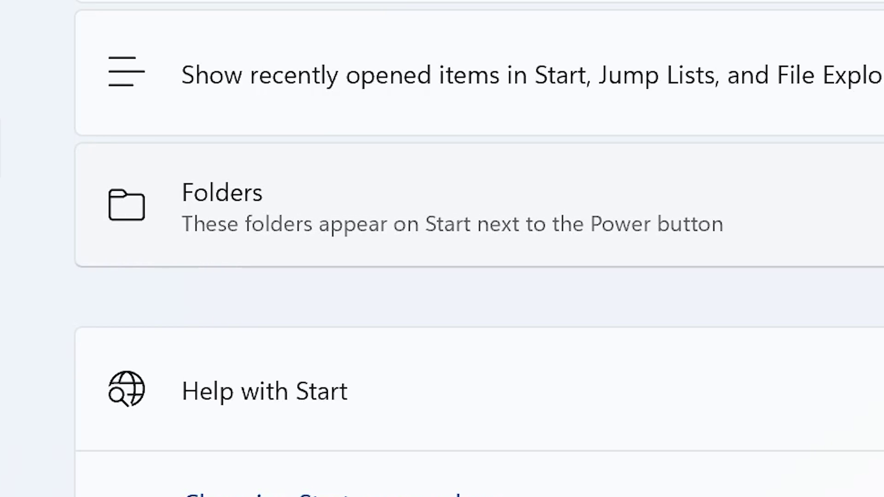
Step: Under Folders, turn on Settings, Videos, Personal folder and File Explorer
left_click(415, 205)
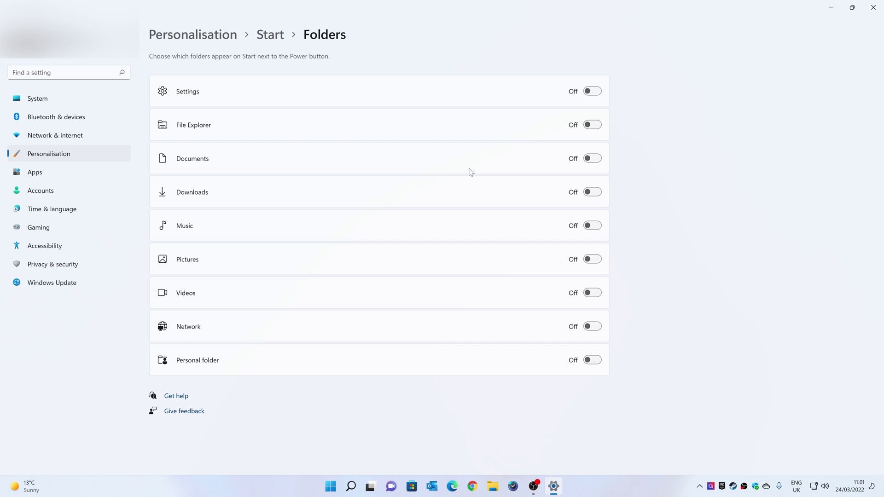
left_click(589, 95)
left_click(586, 295)
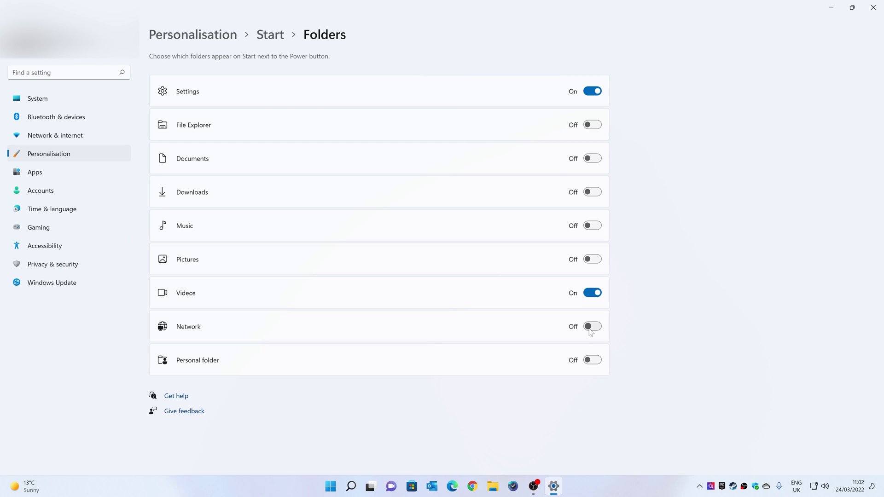
left_click(587, 363)
left_click(587, 126)
Step: From Start, use the new File Explorer shortcut beside Power to open This PC
left_click(334, 486)
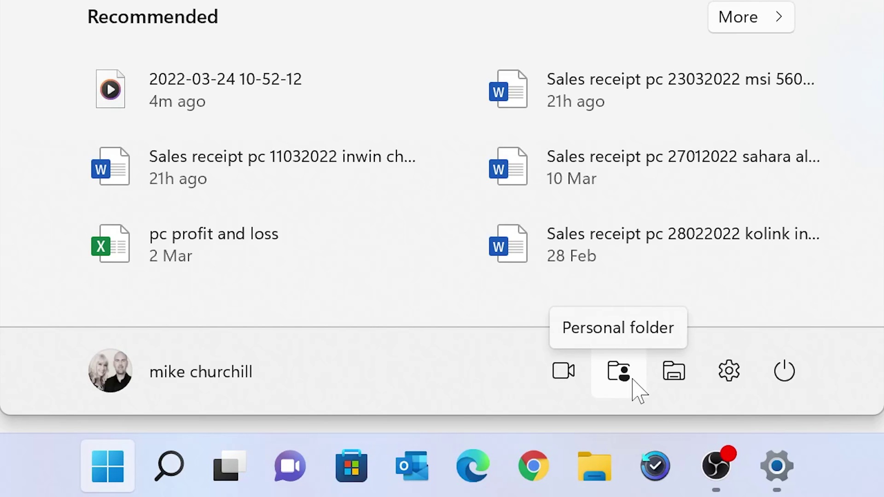
left_click(671, 382)
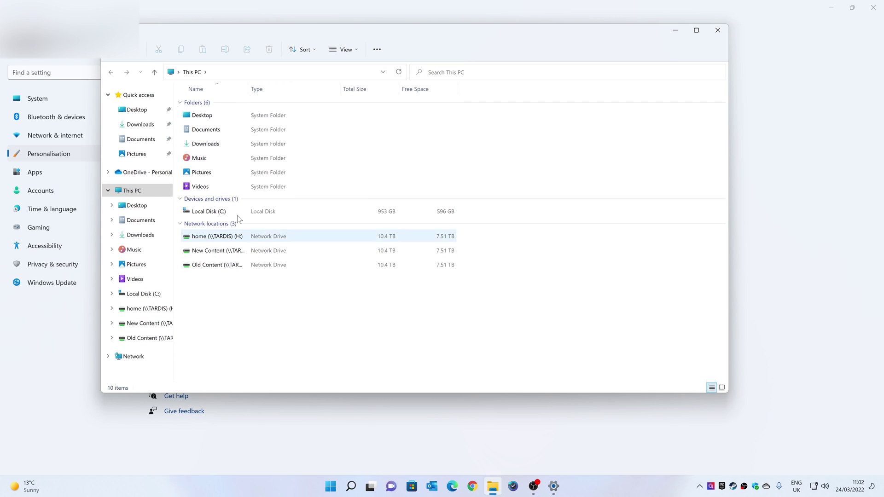